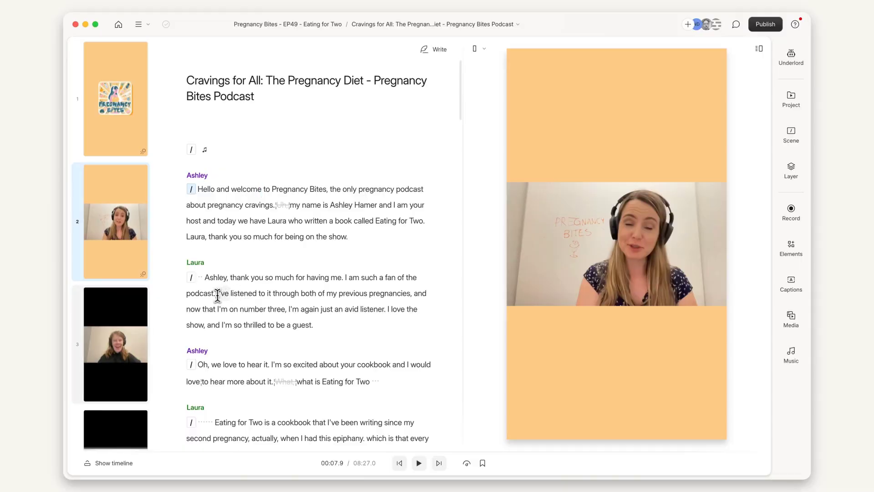
Cut part of Laura's first answer about her previous pregnancies from the script.
{"action": "left_click_drag", "start_coordinate": [285, 312], "coordinate": [285, 312]}
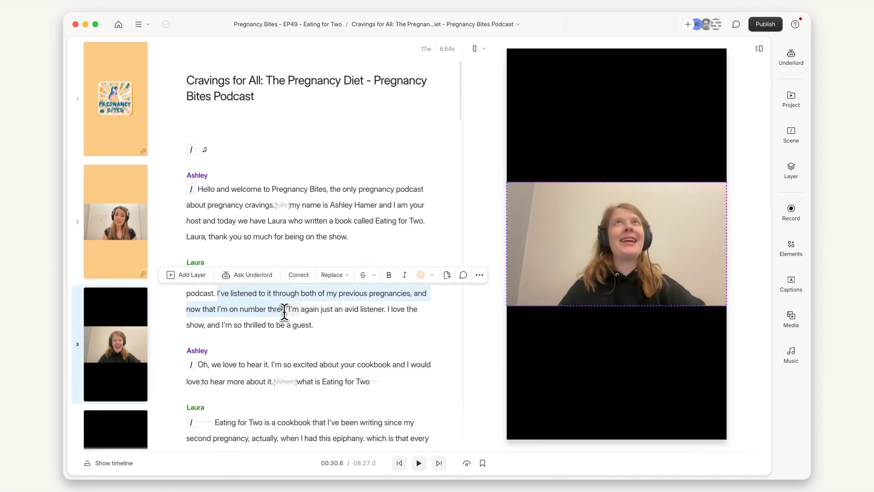
{"action": "key", "text": "BackSpace"}
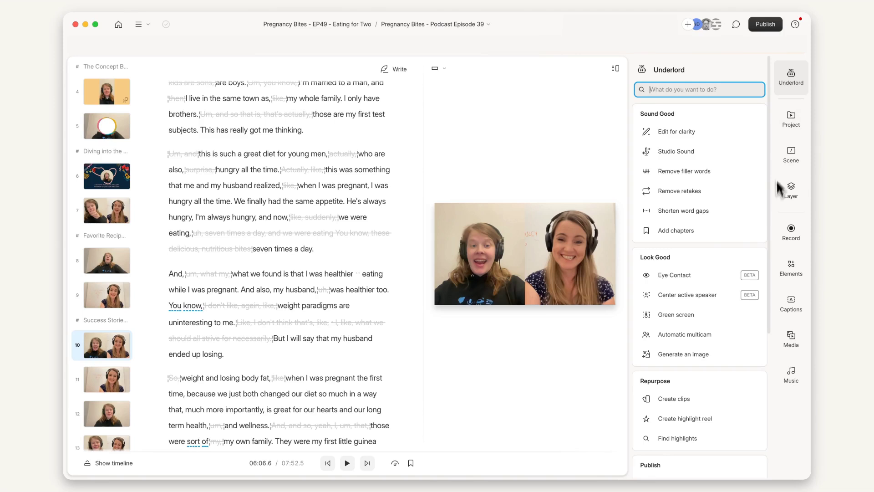
{"action": "scroll", "coordinate": [759, 388], "scroll_direction": "down", "scroll_amount": 3}
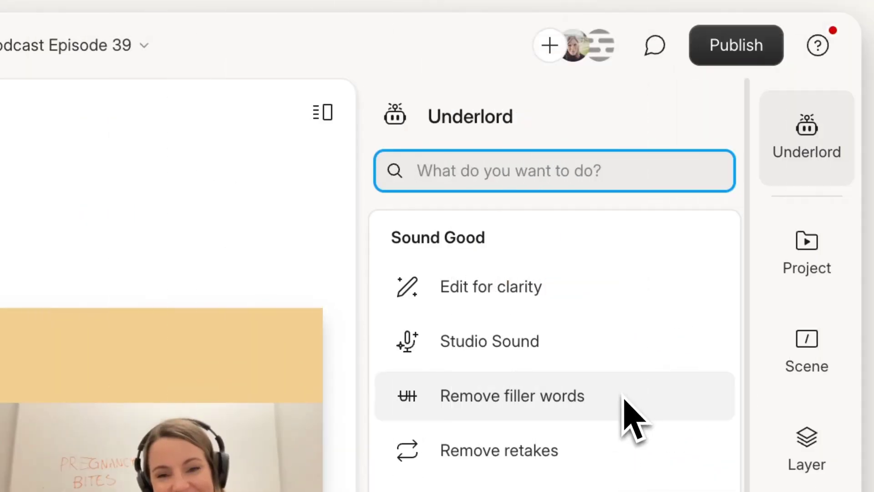
{"action": "scroll", "coordinate": [622, 406], "scroll_direction": "down", "scroll_amount": 1}
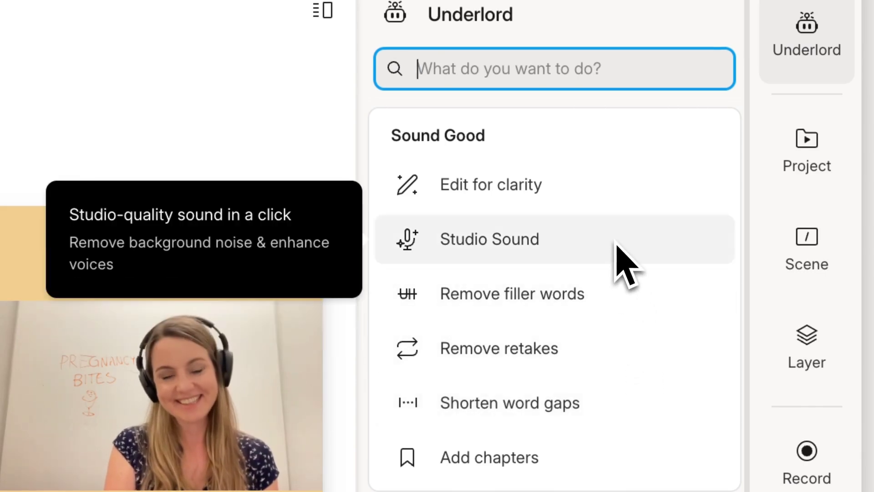
Run Underlord's Edit for clarity and apply its filler-word and digression cuts to the script.
{"action": "left_click", "coordinate": [605, 186]}
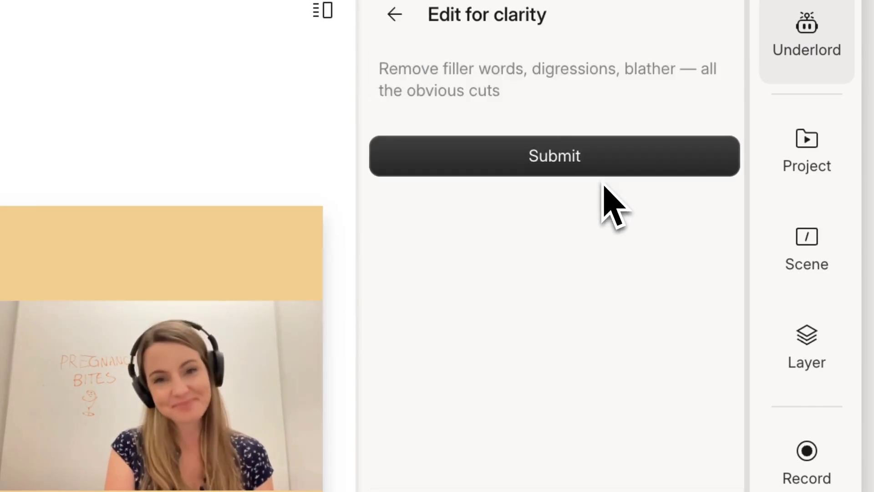
{"action": "left_click", "coordinate": [608, 171]}
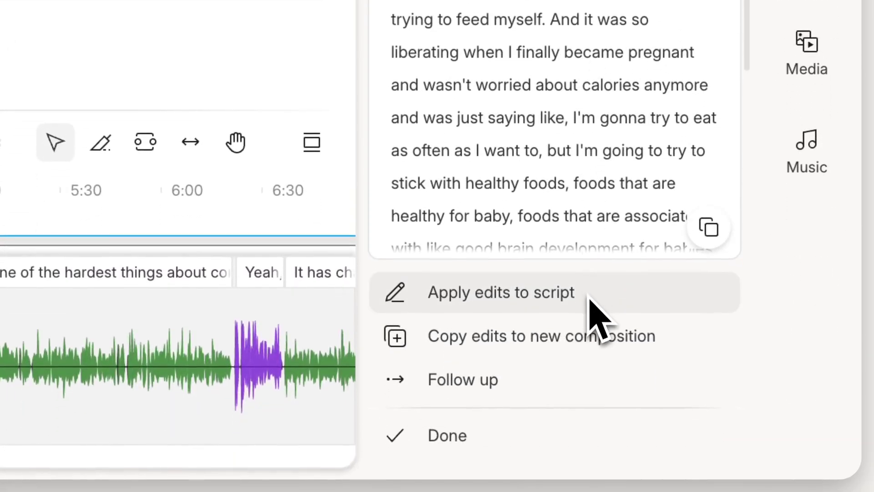
{"action": "left_click", "coordinate": [590, 299]}
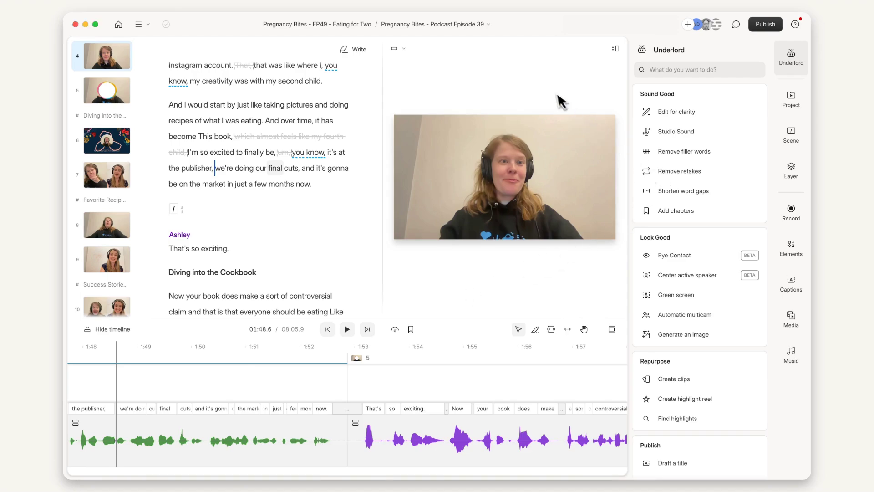
Remove retakes from the Episode 39 script with Underlord and apply the cuts.
{"action": "left_click", "coordinate": [670, 170]}
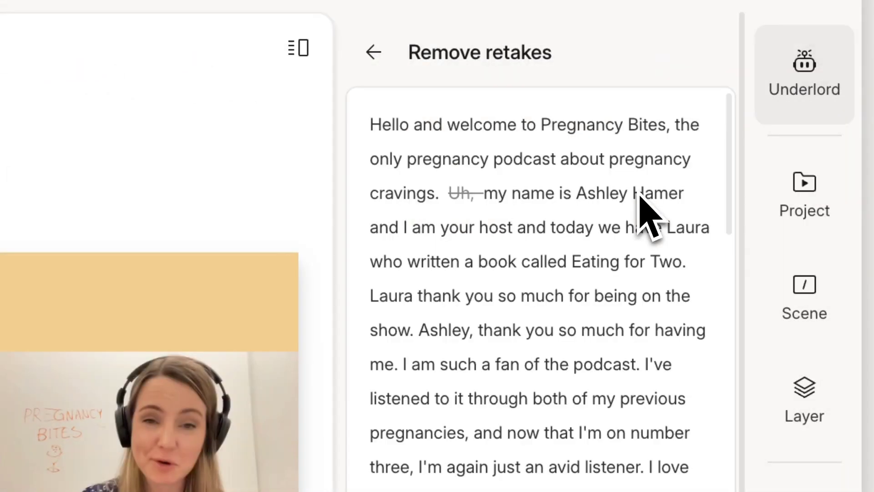
{"action": "scroll", "coordinate": [646, 208], "scroll_direction": "down", "scroll_amount": 10}
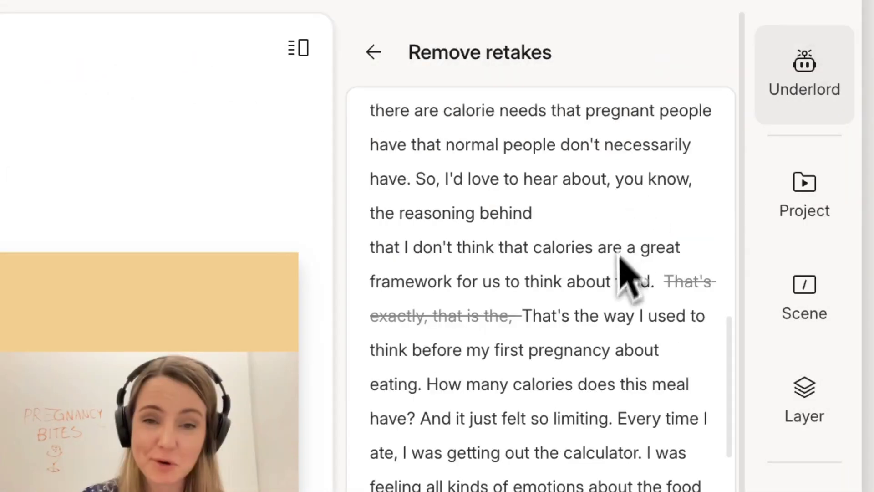
{"action": "scroll", "coordinate": [625, 274], "scroll_direction": "down", "scroll_amount": 5}
{"action": "scroll", "coordinate": [625, 273], "scroll_direction": "down", "scroll_amount": 3}
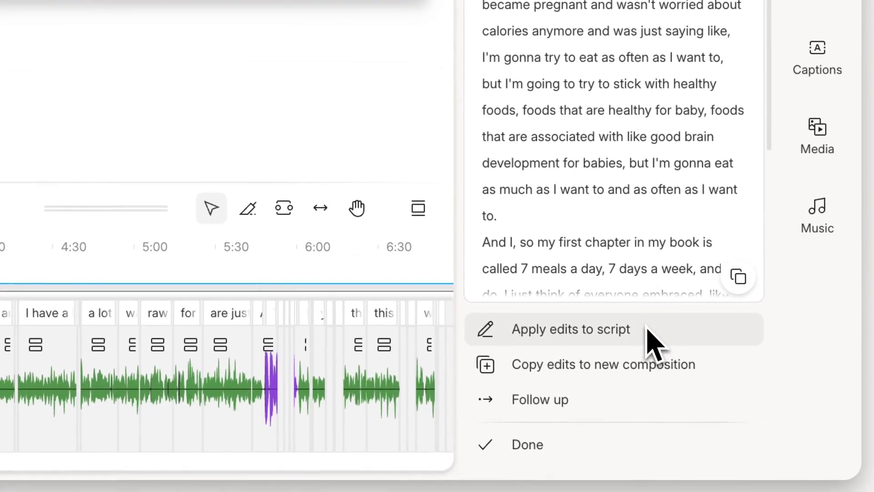
{"action": "left_click", "coordinate": [649, 338]}
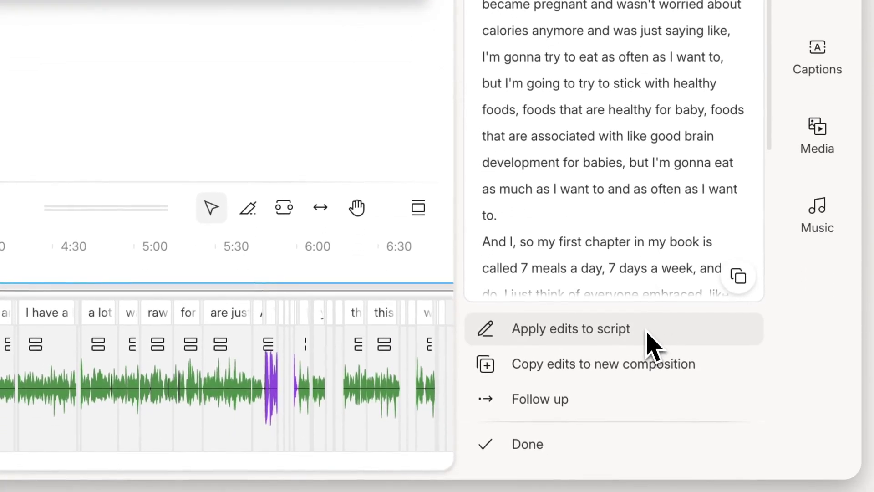
{"action": "left_click", "coordinate": [586, 444]}
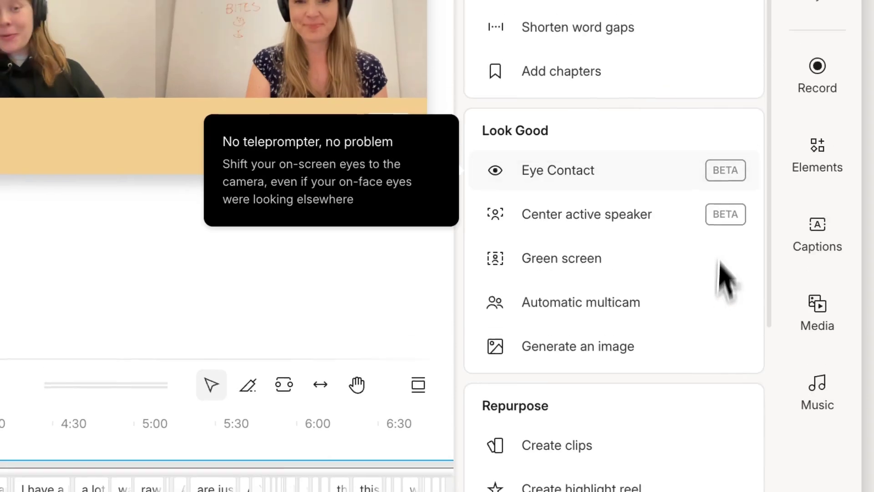
Generate five chapters for the Episode 39 script with Add chapters.
{"action": "left_click", "coordinate": [679, 129]}
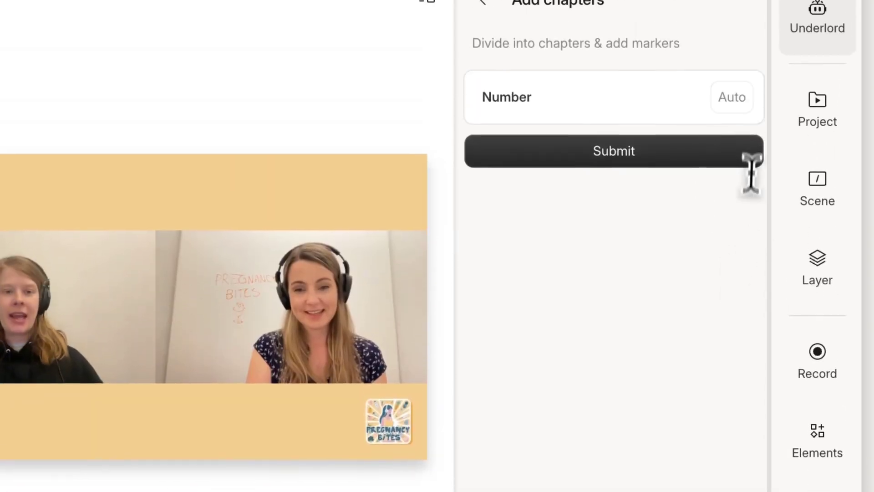
{"action": "left_click", "coordinate": [739, 115]}
{"action": "type", "text": "5"}
{"action": "left_click", "coordinate": [748, 167]}
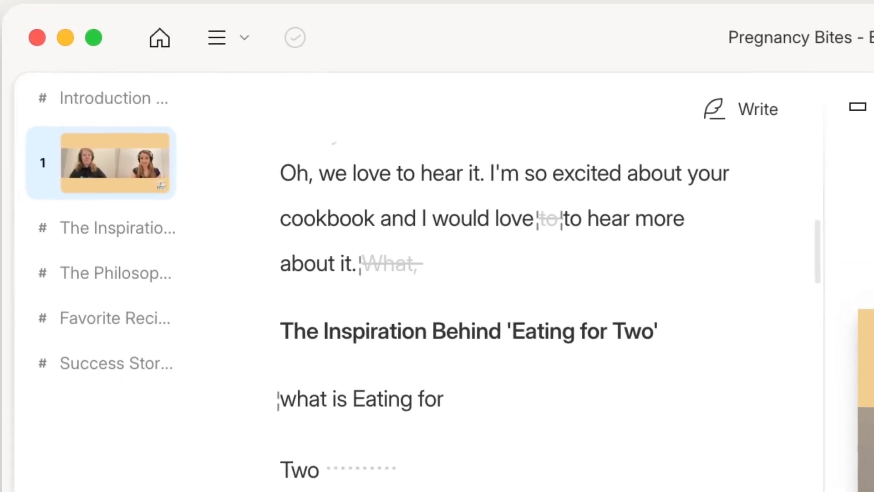
In the Philosophy chapter, restore the calorie-needs passage and 'That's exactly, that is the'.
{"action": "left_click", "coordinate": [123, 276]}
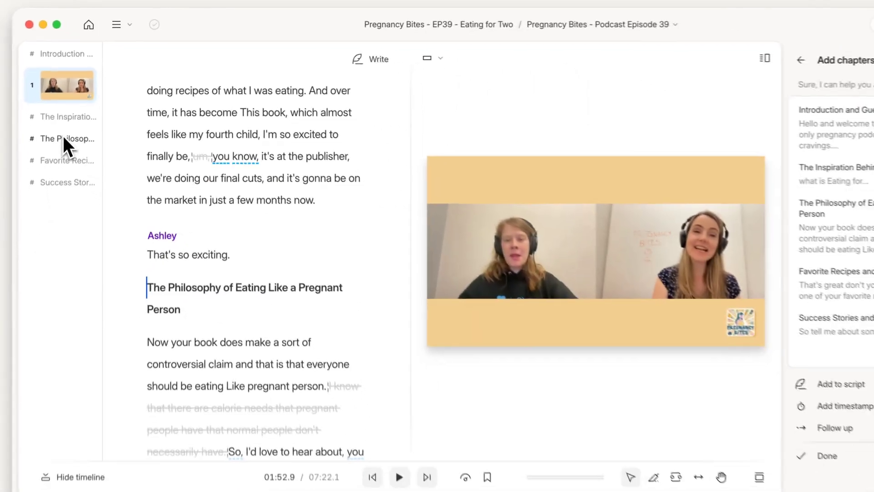
{"action": "scroll", "coordinate": [127, 198], "scroll_direction": "down", "scroll_amount": 1}
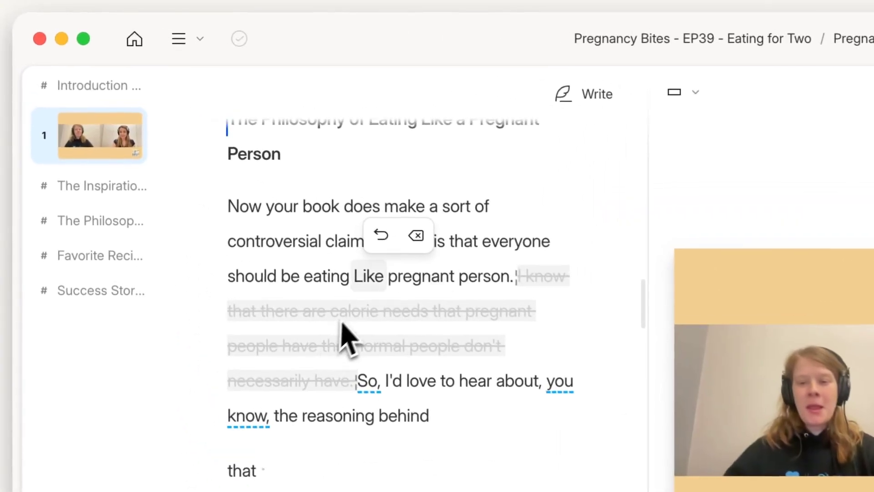
{"action": "left_click", "coordinate": [384, 239]}
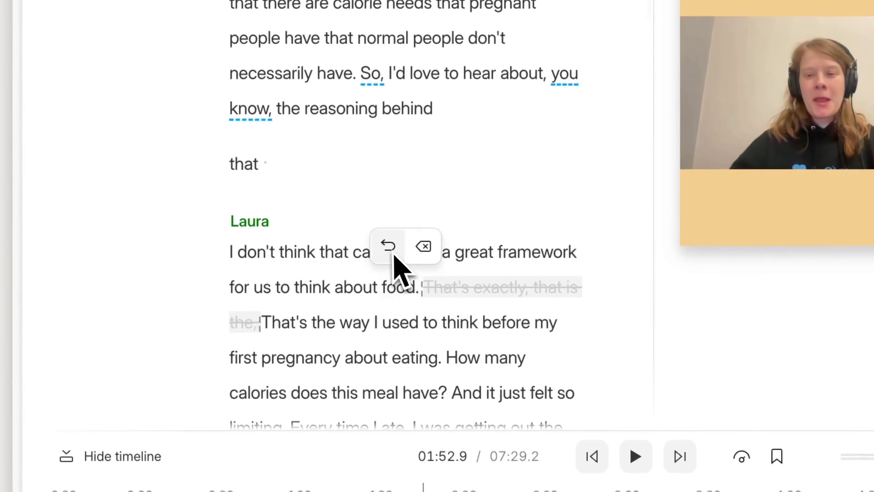
{"action": "left_click", "coordinate": [389, 249]}
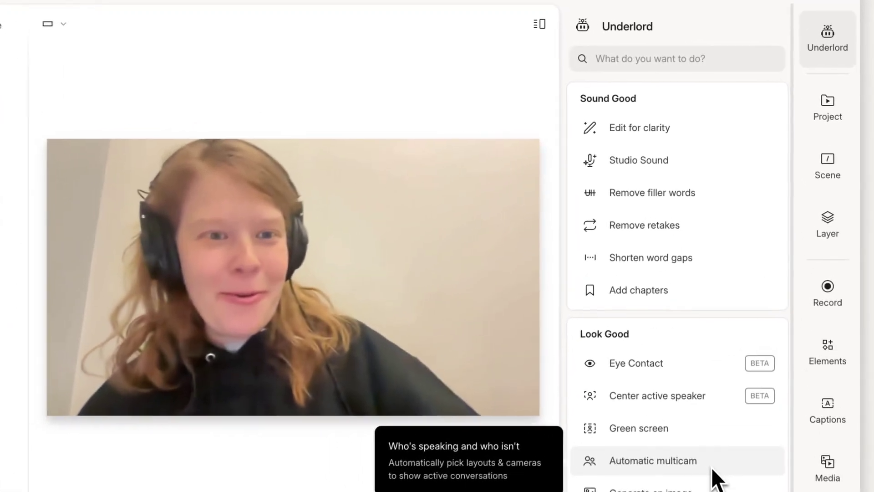
Apply the Carnival Audiogram layout to the Episode 39 scene from the Scene panel.
{"action": "left_click", "coordinate": [708, 371]}
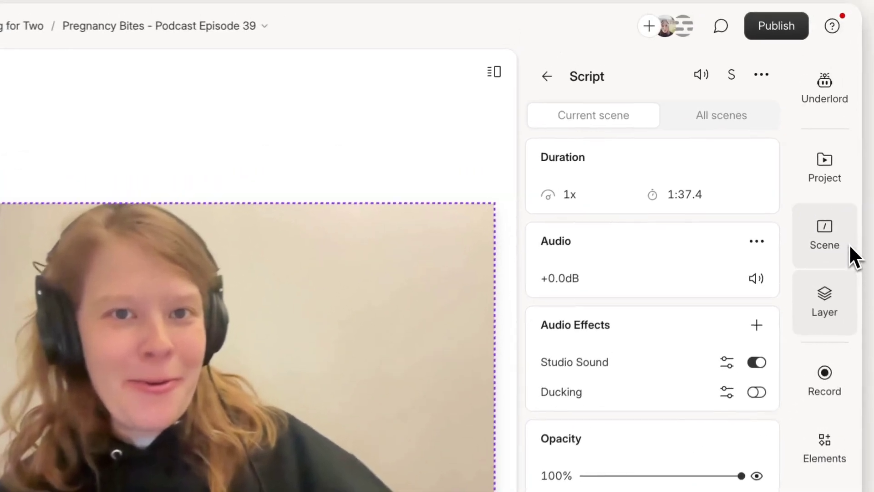
{"action": "left_click", "coordinate": [852, 177]}
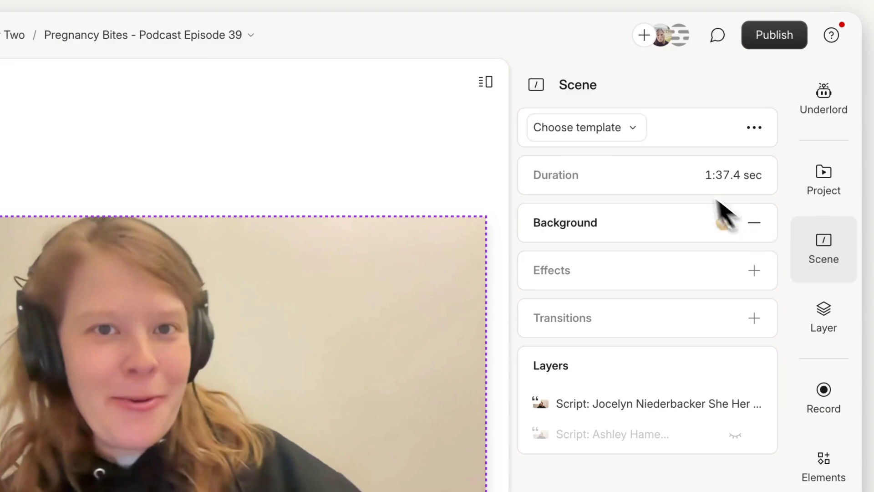
{"action": "left_click", "coordinate": [628, 129]}
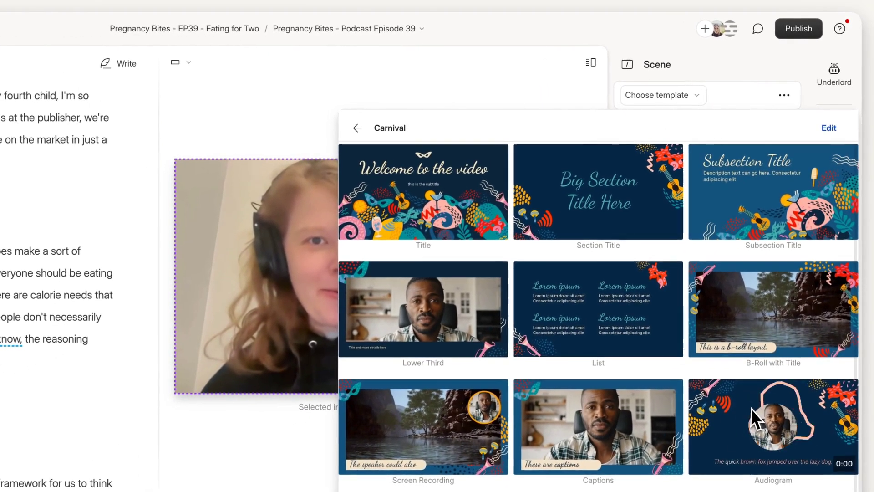
{"action": "left_click", "coordinate": [751, 408]}
Draft three Underlord social posts, revise them with 'cool it on the emojis', and copy them.
{"action": "left_click", "coordinate": [841, 96]}
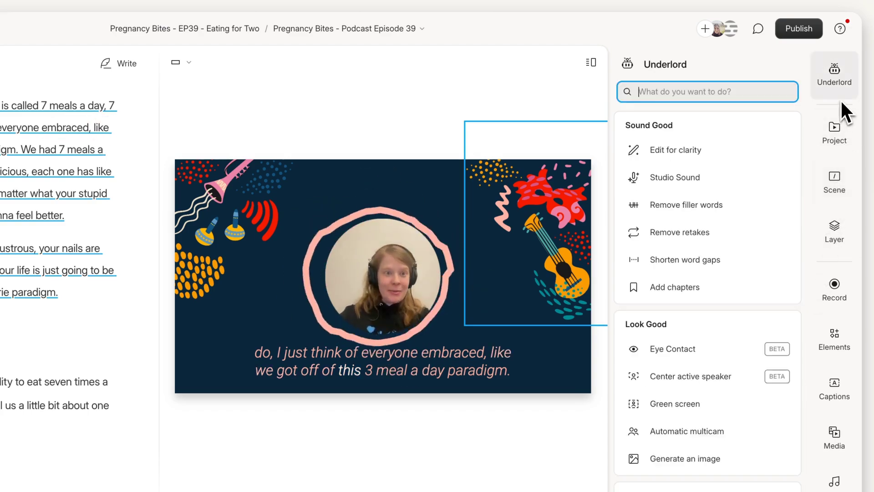
{"action": "scroll", "coordinate": [817, 118], "scroll_direction": "down", "scroll_amount": 3}
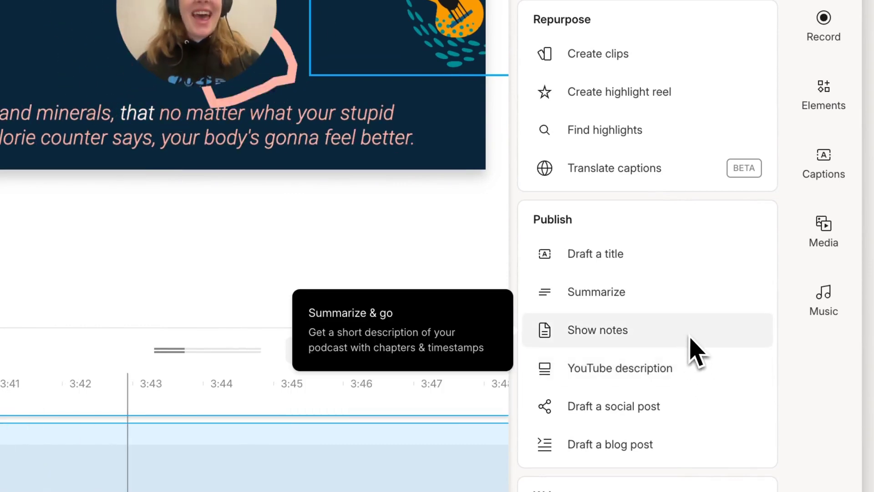
{"action": "left_click", "coordinate": [709, 358]}
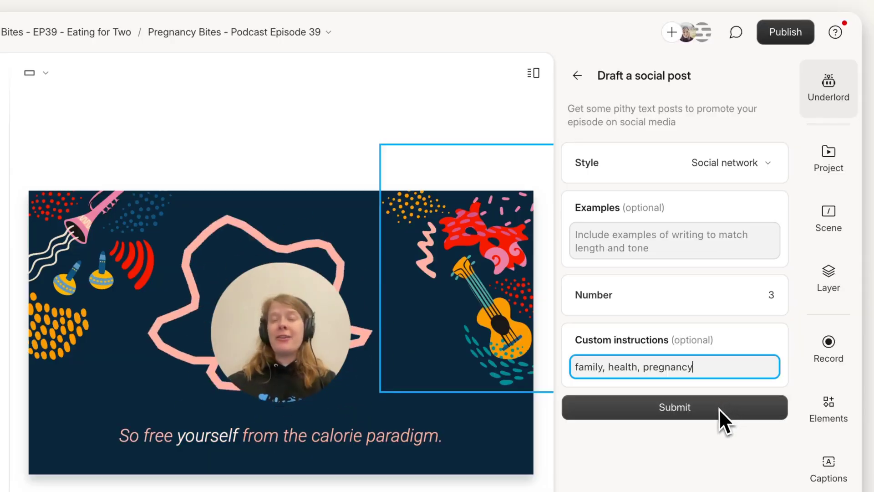
{"action": "left_click", "coordinate": [718, 412]}
{"action": "type", "text": "cool it on the emojis"}
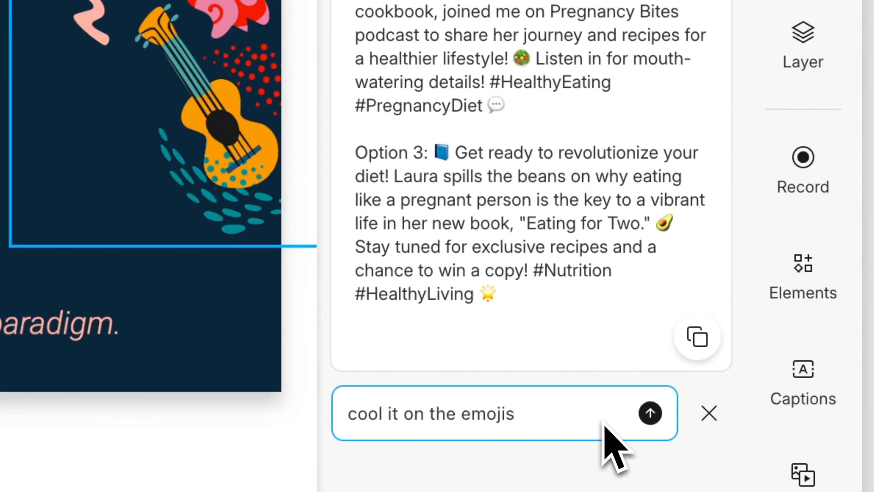
{"action": "left_click", "coordinate": [650, 416]}
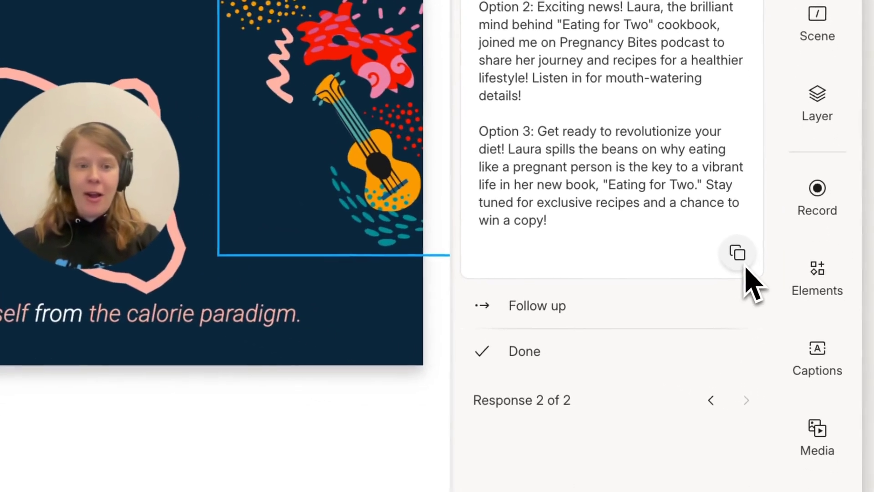
{"action": "left_click", "coordinate": [739, 257]}
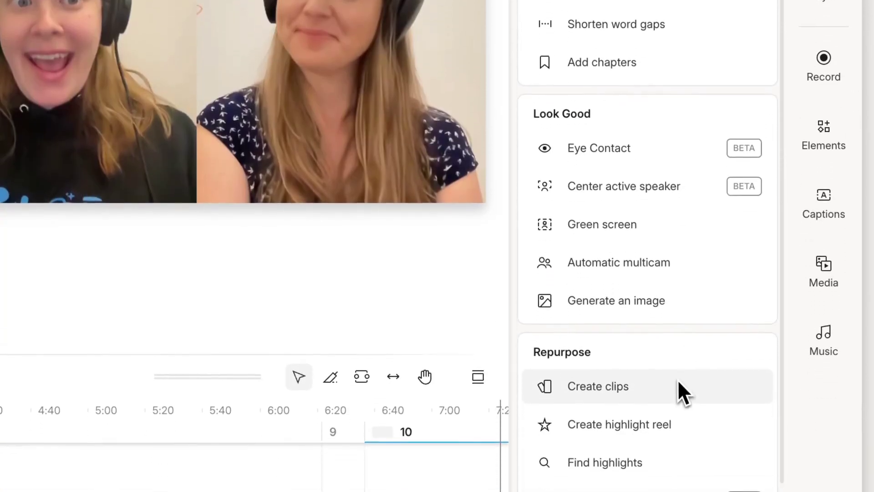
Generate five short clips from the episode with Underlord's Create clips.
{"action": "left_click", "coordinate": [679, 390]}
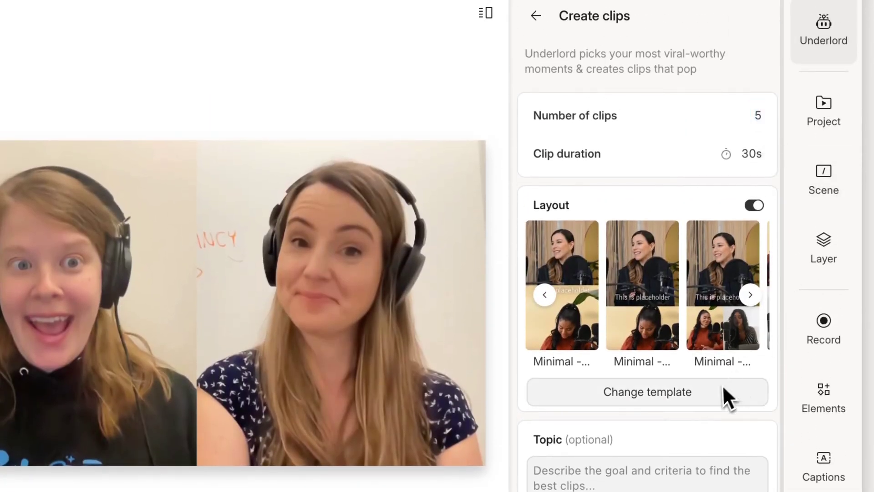
{"action": "left_click", "coordinate": [723, 392]}
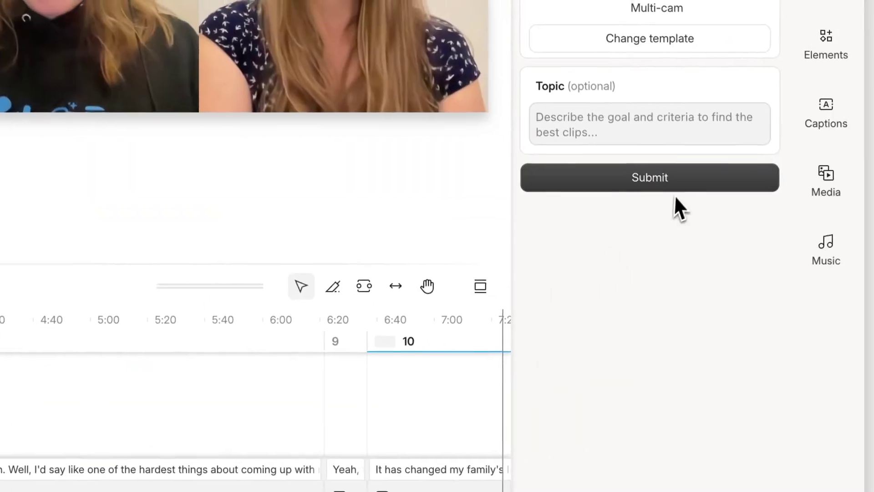
{"action": "left_click", "coordinate": [675, 190]}
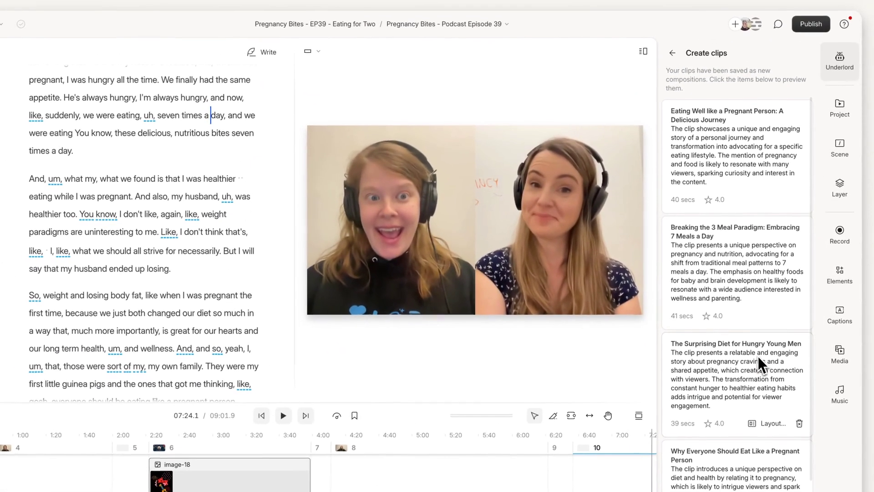
{"action": "mouse_move", "coordinate": [735, 273]}
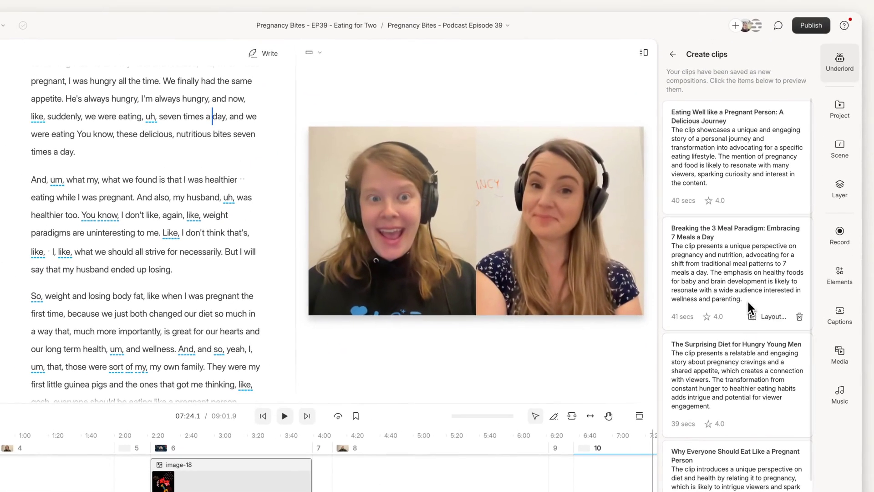
Open the 'Breaking the 3 Meal Paradigm' clip, adjust both speakers' crops, and apply captions.
{"action": "left_click", "coordinate": [748, 302]}
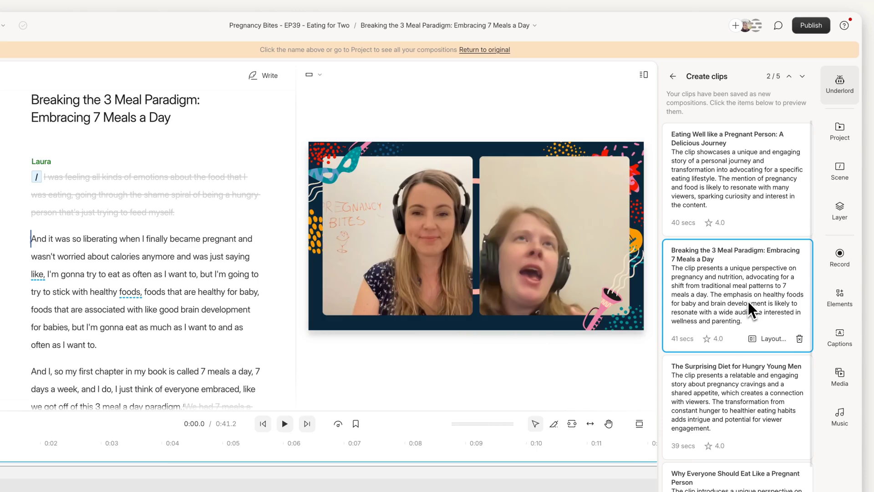
{"action": "double_click", "coordinate": [549, 243]}
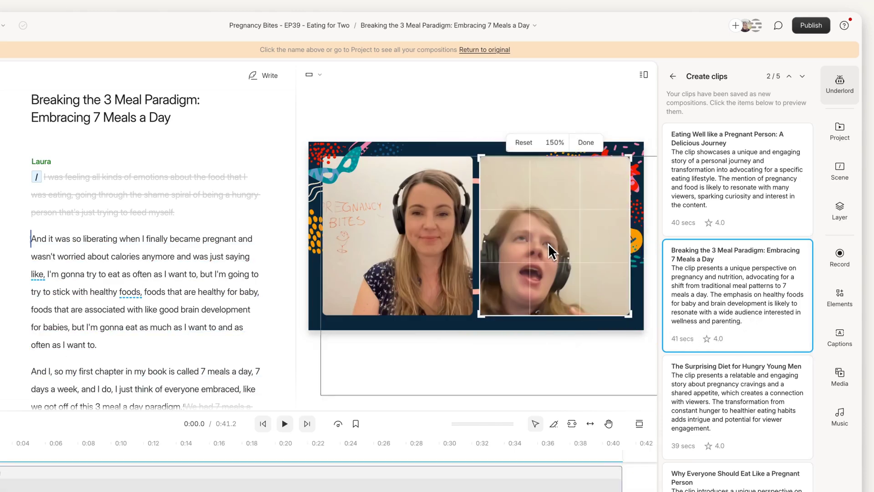
{"action": "key", "text": "Escape"}
{"action": "left_click", "coordinate": [410, 257]}
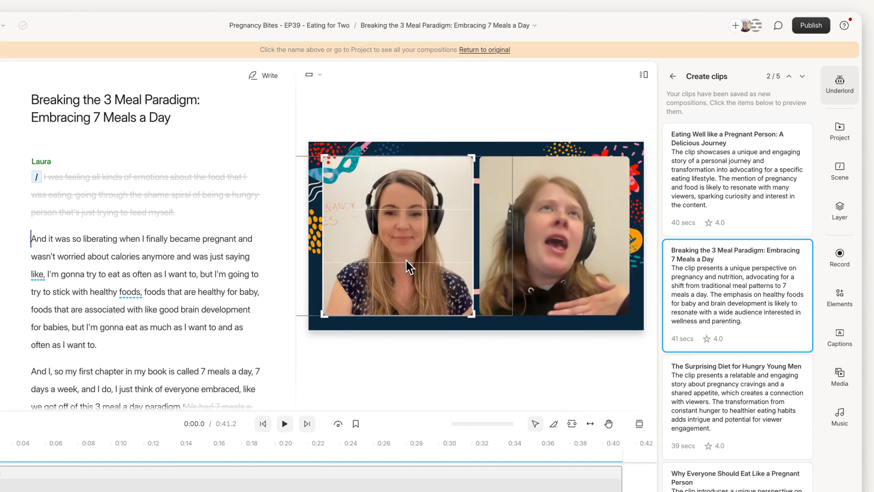
{"action": "double_click", "coordinate": [406, 265]}
{"action": "left_click", "coordinate": [836, 345]}
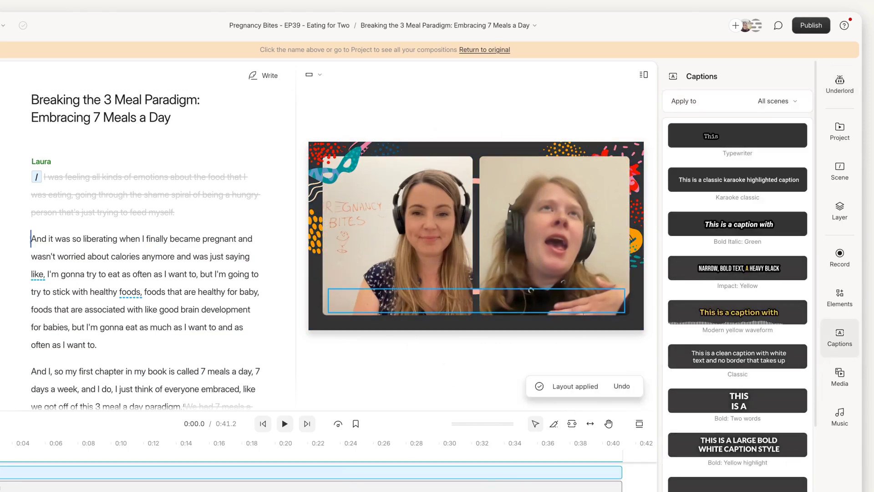
{"action": "left_click", "coordinate": [250, 256]}
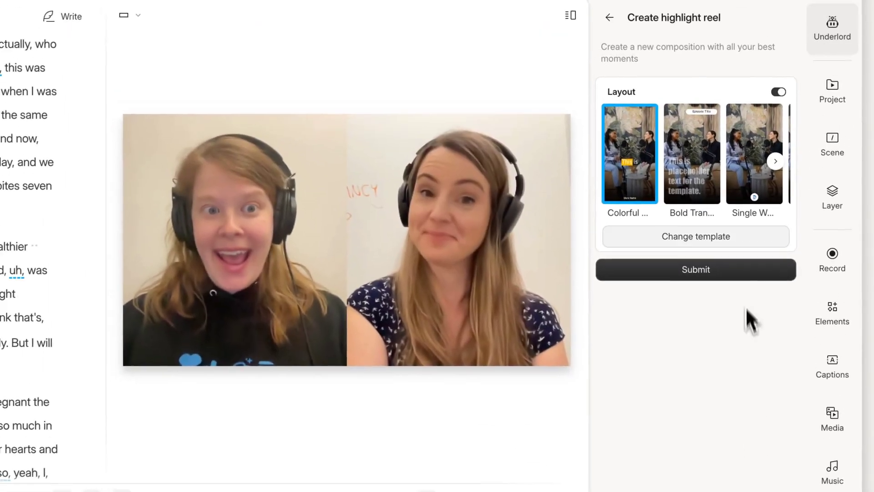
Request an Underlord highlight reel of Episode 39 using the Carnival Multi-cam layout.
{"action": "left_click", "coordinate": [743, 246]}
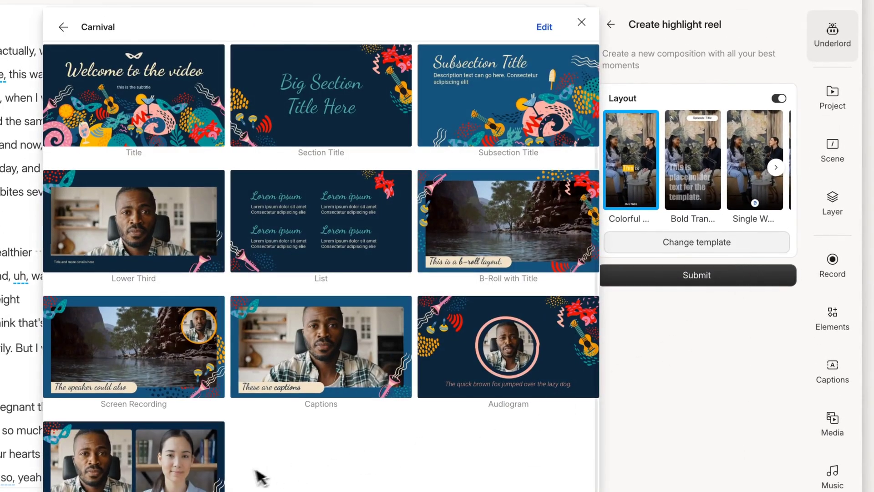
{"action": "left_click", "coordinate": [218, 478]}
{"action": "left_click", "coordinate": [723, 277]}
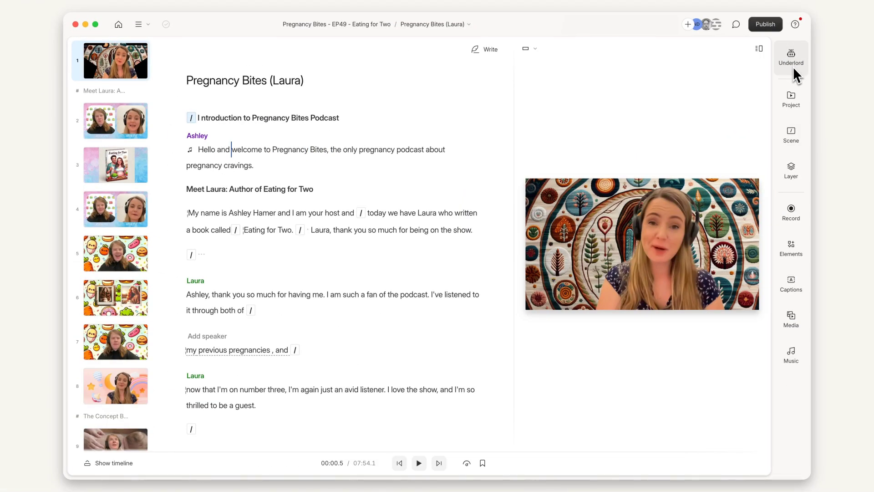
Step through the Underlord and Project tabs to the Pregnancy Bites (Laura) scene's layer list.
{"action": "left_click", "coordinate": [793, 69]}
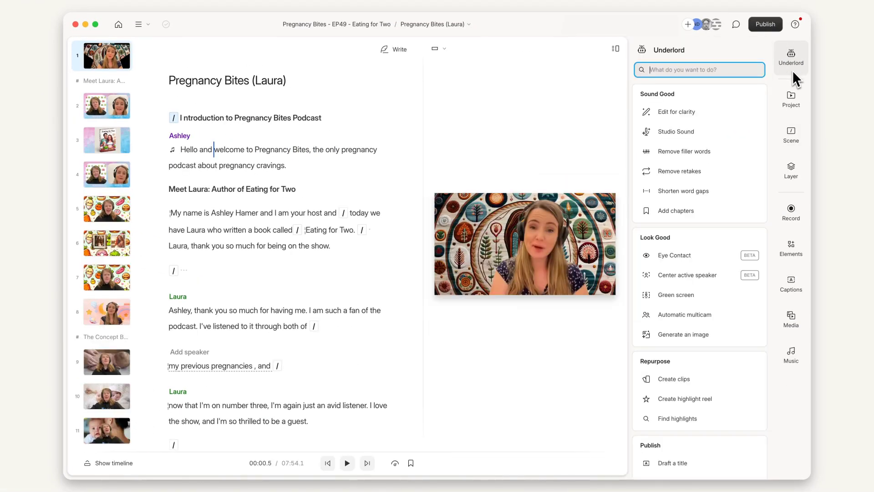
{"action": "left_click", "coordinate": [794, 101]}
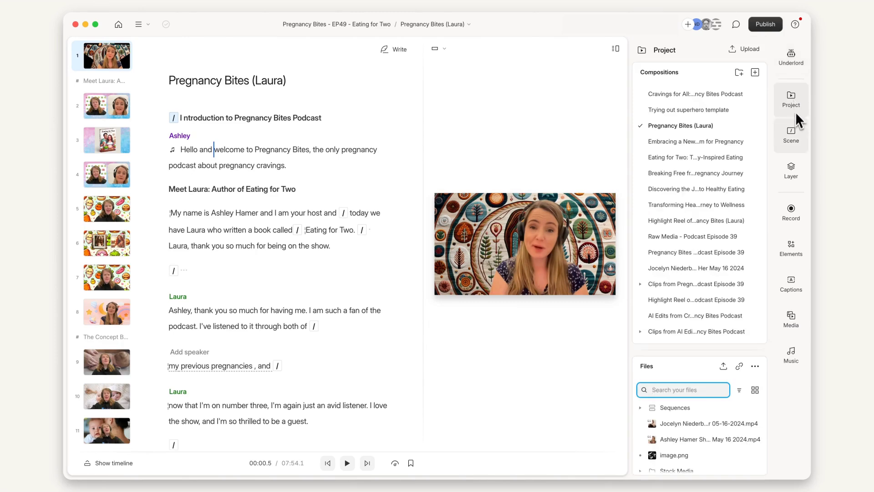
{"action": "left_click", "coordinate": [797, 136]}
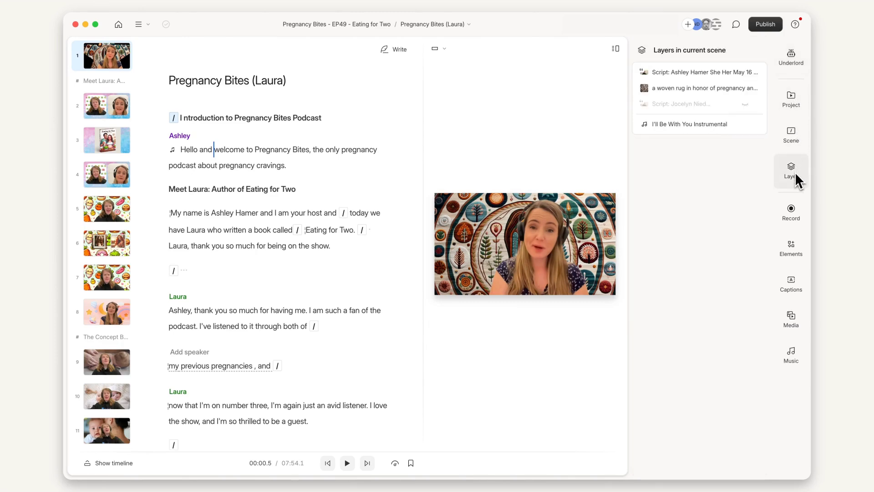